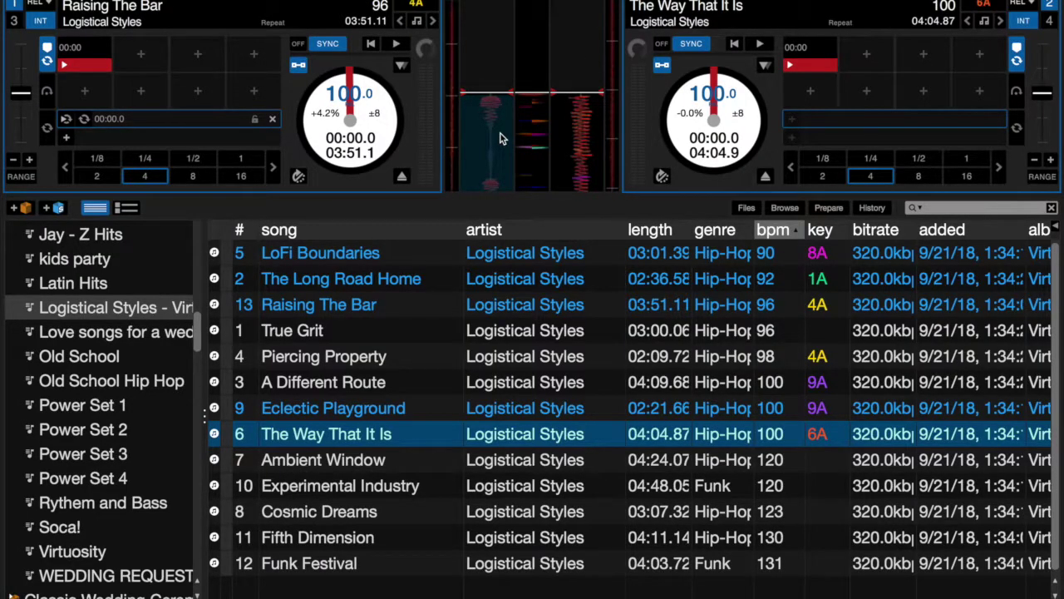
- Shift the synced Raising The Bar waveform off its start and back to compare its alignment with The Way That It Is
{"action": "mouse_move", "coordinate": [489, 160]}
{"action": "left_mouse_down"}
{"action": "mouse_move", "coordinate": [505, 4]}
{"action": "mouse_move", "coordinate": [490, 199]}
{"action": "left_mouse_up"}
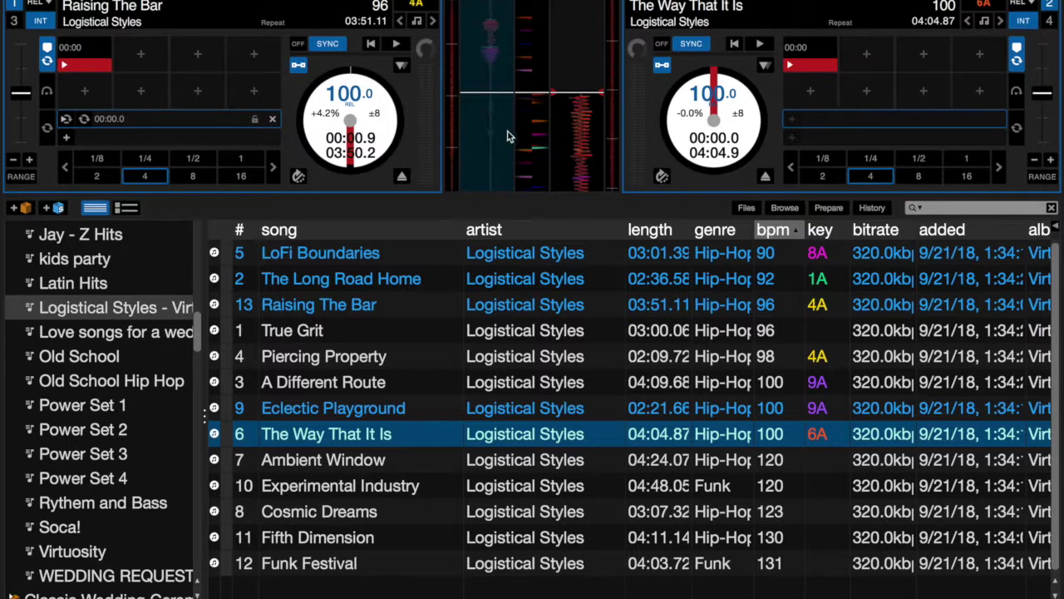
{"action": "left_click_drag", "start_coordinate": [496, 30], "coordinate": [505, 4]}
{"action": "left_click_drag", "start_coordinate": [499, 132], "coordinate": [509, 158]}
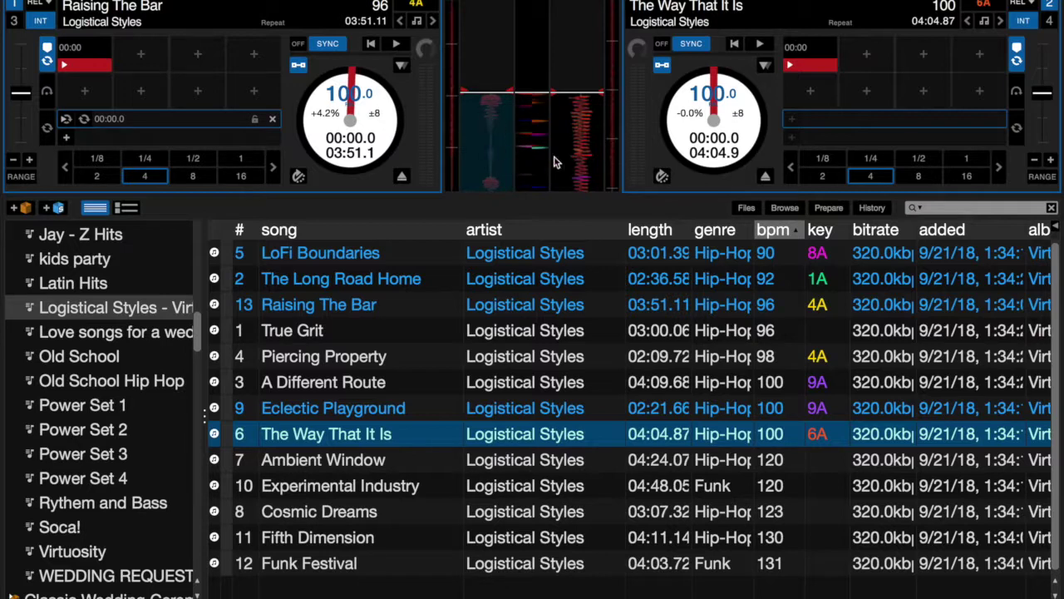
{"action": "mouse_move", "coordinate": [593, 169]}
{"action": "left_mouse_down"}
{"action": "mouse_move", "coordinate": [584, 83]}
{"action": "mouse_move", "coordinate": [588, 119]}
{"action": "mouse_move", "coordinate": [587, 107]}
{"action": "mouse_move", "coordinate": [563, 100]}
{"action": "mouse_move", "coordinate": [559, 50]}
{"action": "mouse_move", "coordinate": [563, 94]}
{"action": "left_mouse_up"}
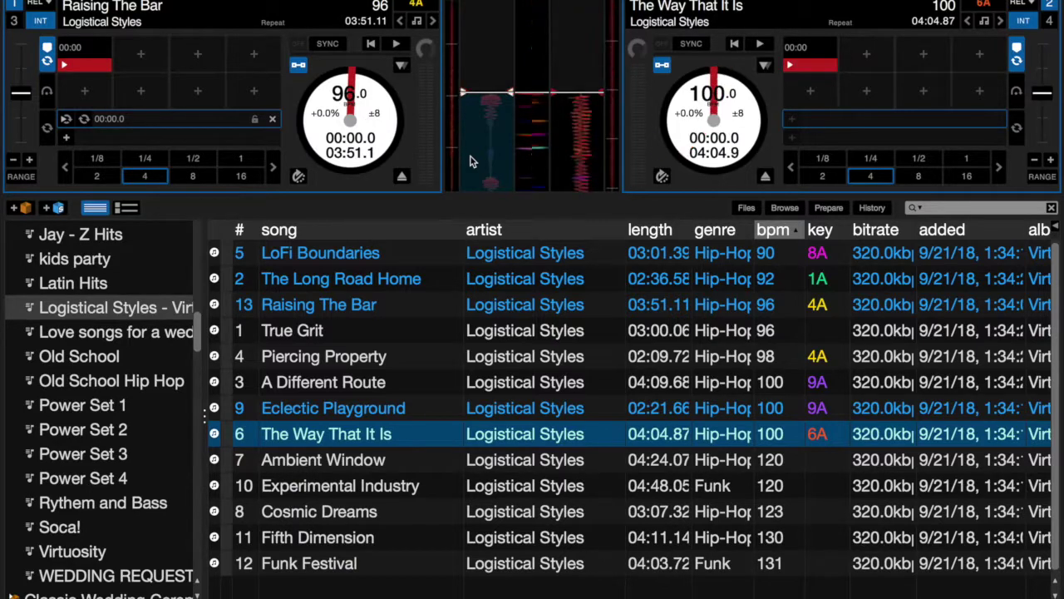
- Play Raising The Bar and The Way That It Is unsynced, together and one at a time, to compare their tempos
{"action": "key", "text": "space"}
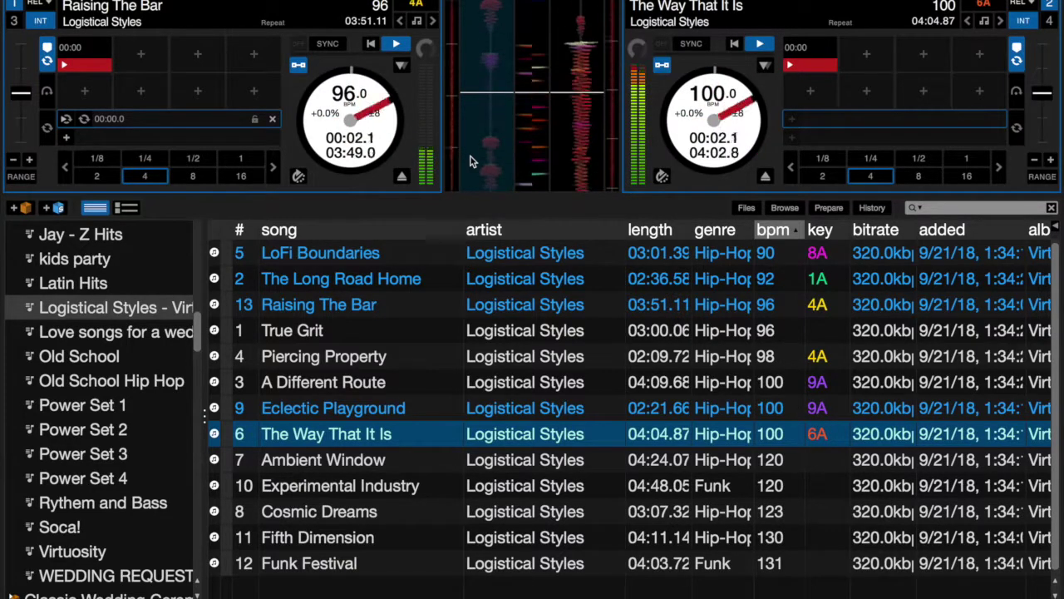
{"action": "key", "text": "space"}
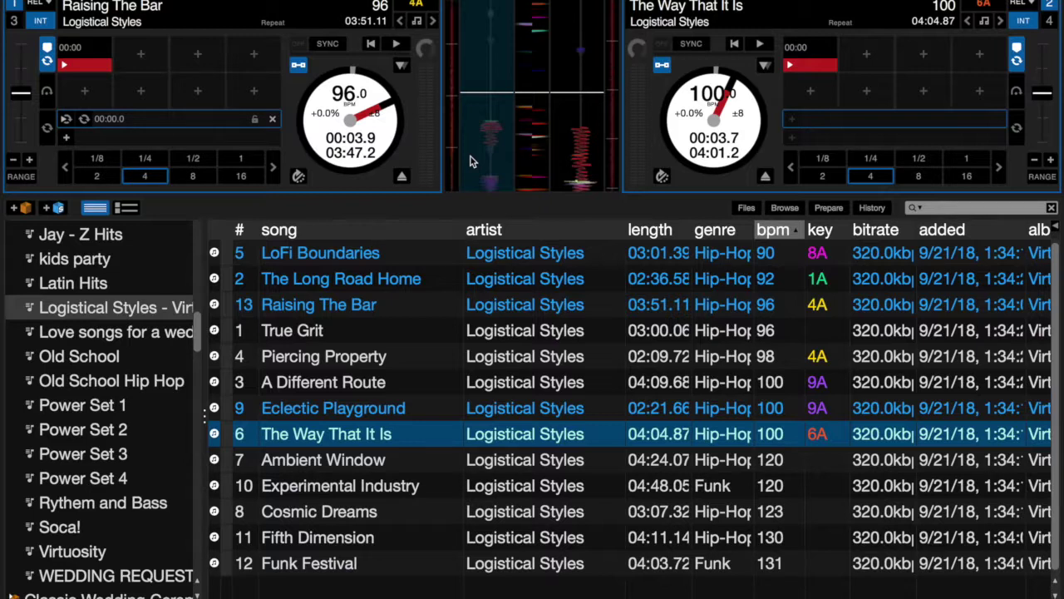
{"action": "key", "text": "Home"}
{"action": "key", "text": "space"}
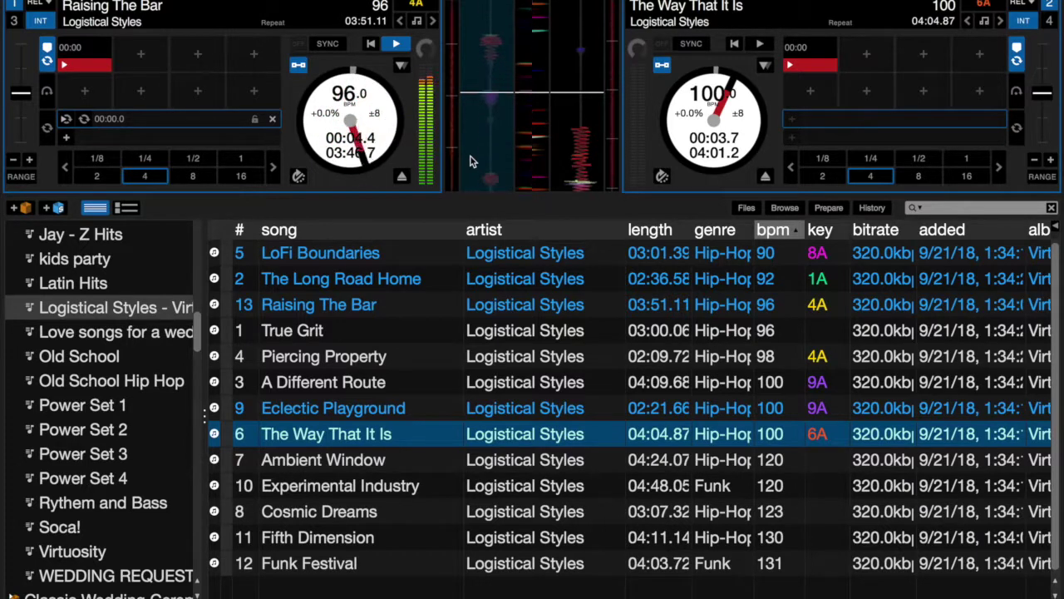
{"action": "key", "text": "space"}
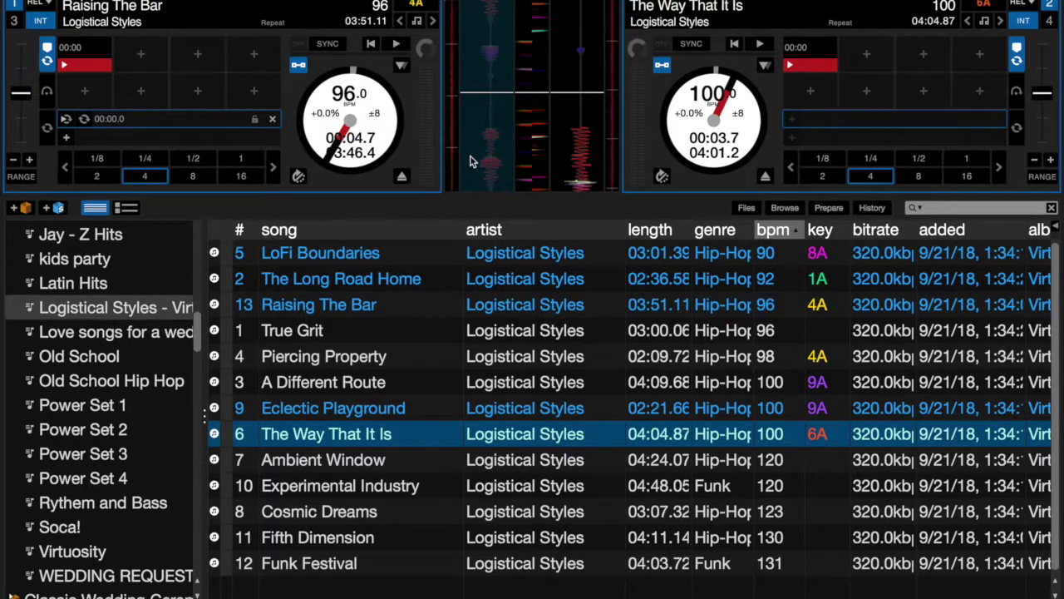
{"action": "key", "text": "space"}
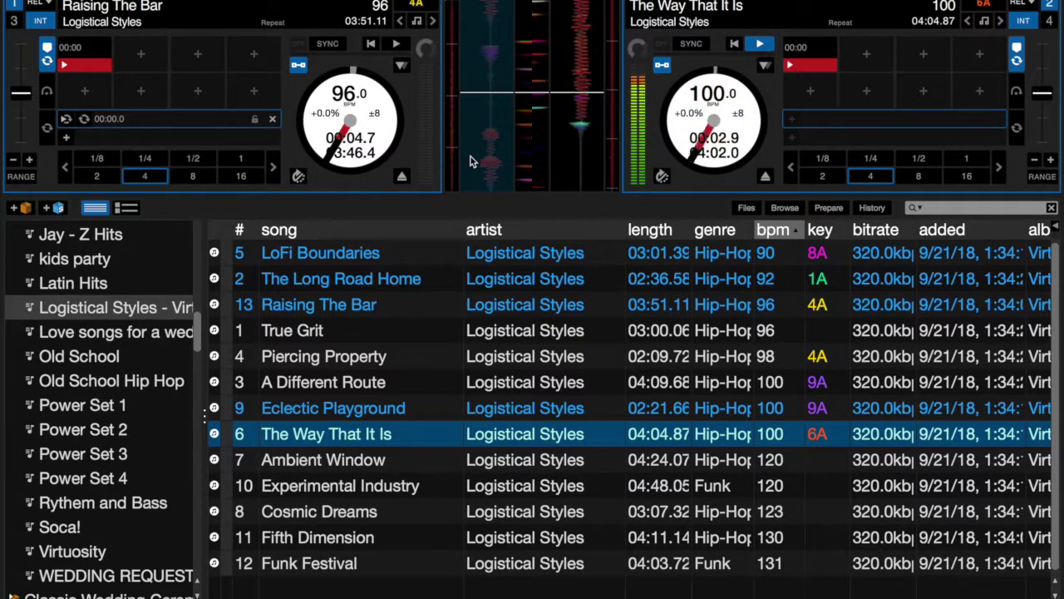
{"action": "key", "text": "space"}
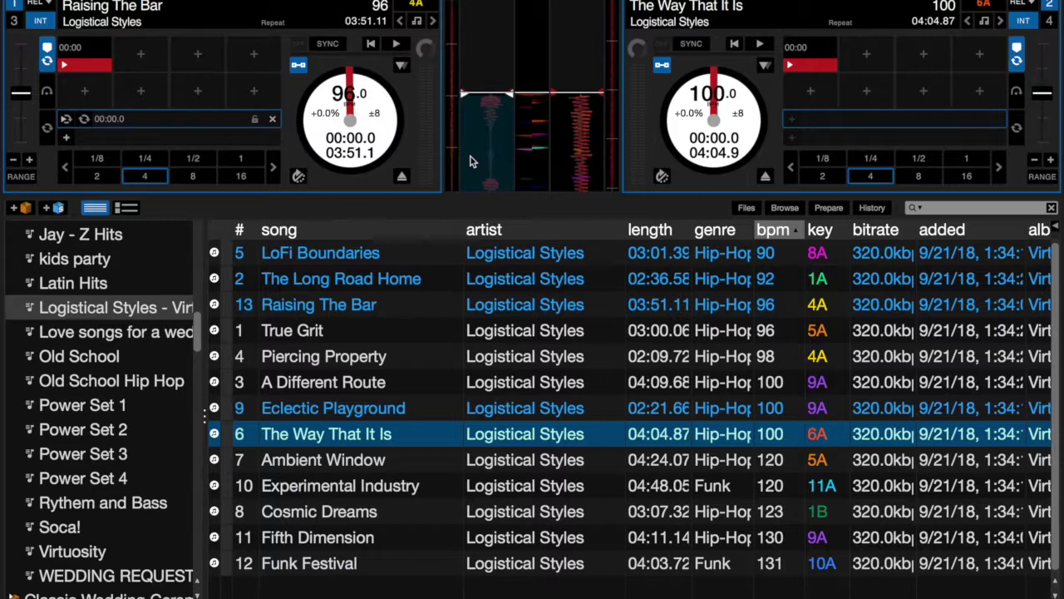
- Play Raising The Bar and bring in The Way That It Is synced to its 96 BPM tempo
{"action": "key", "text": "space"}
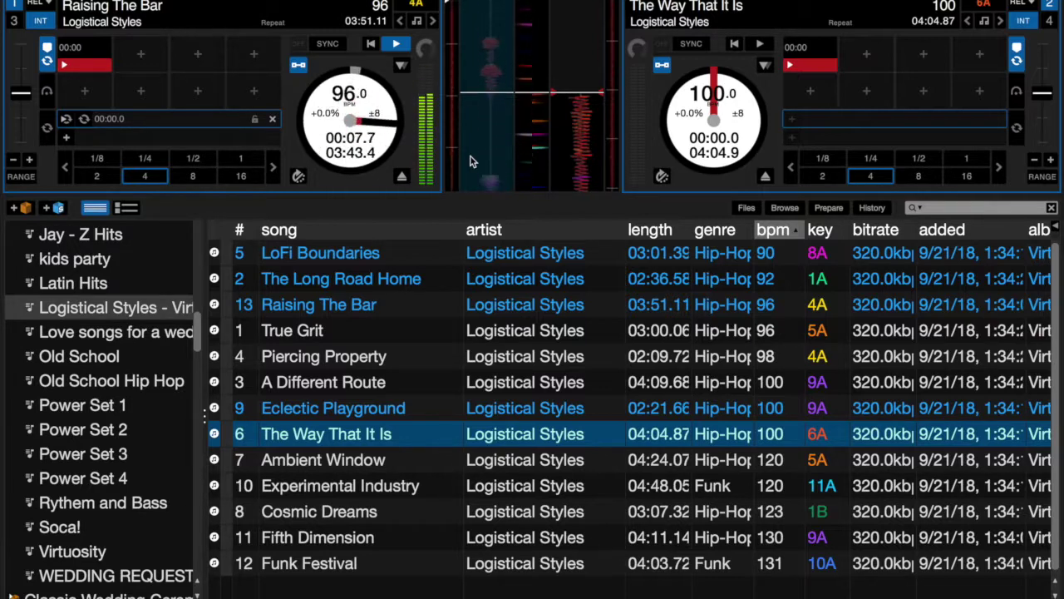
{"action": "key", "text": "s"}
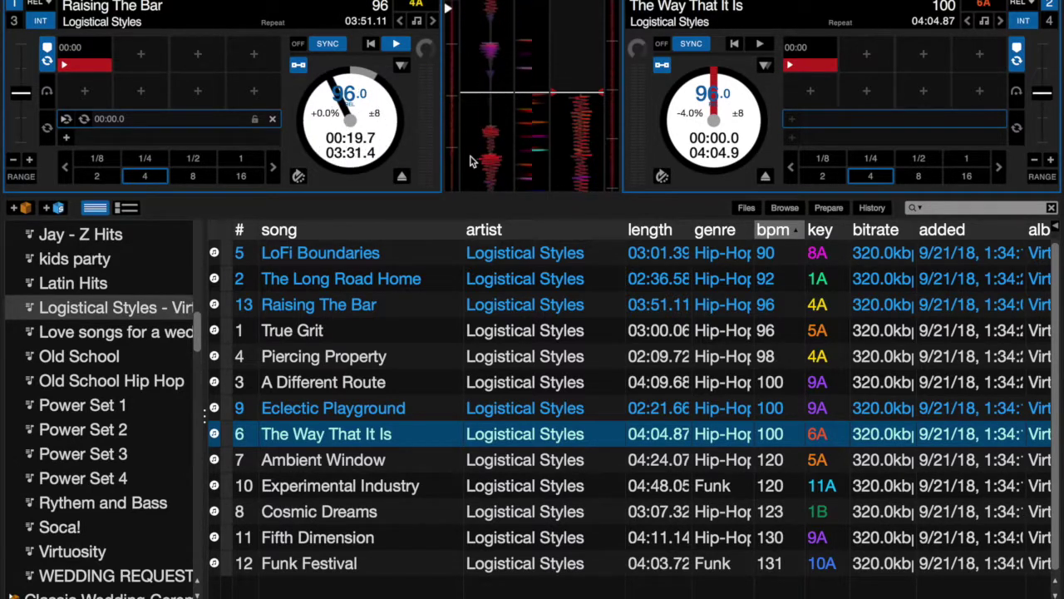
{"action": "key", "text": "space"}
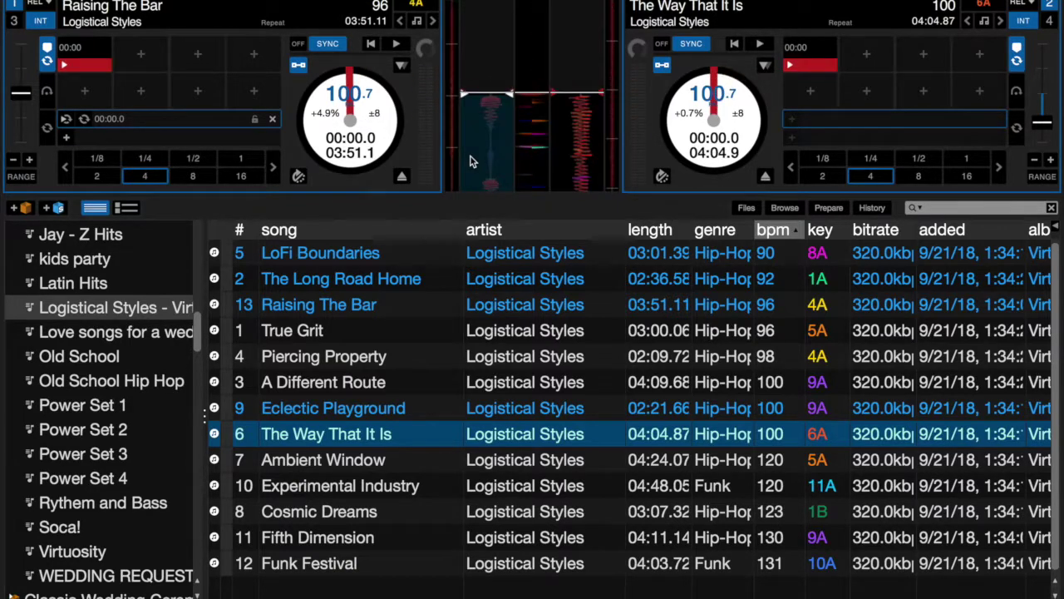
- Load Eclectic Playground onto deck 2 and preview it briefly
{"action": "key", "text": "Up"}
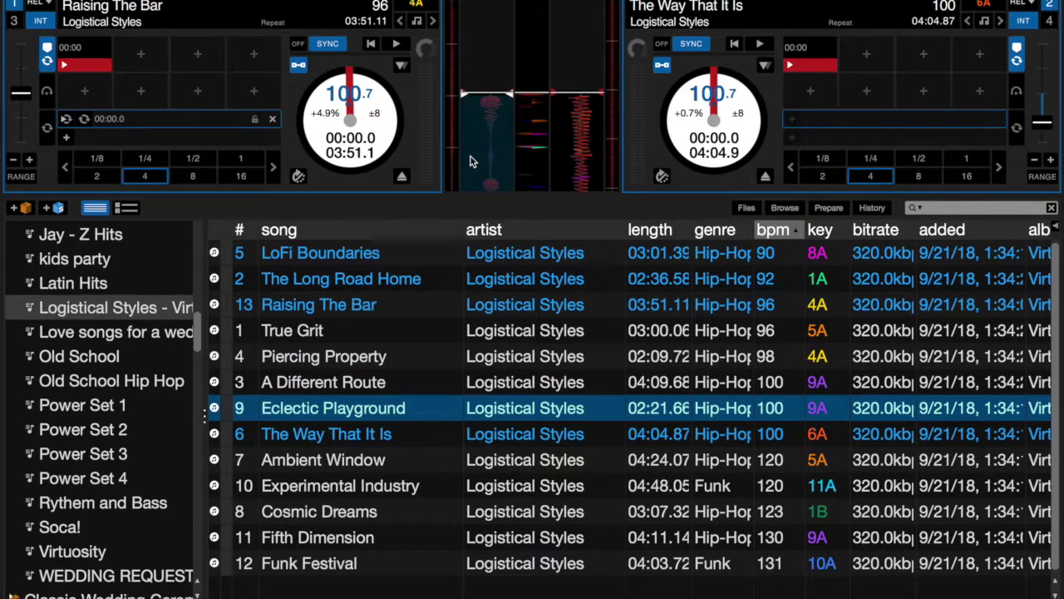
{"action": "key", "text": "ctrl+Right"}
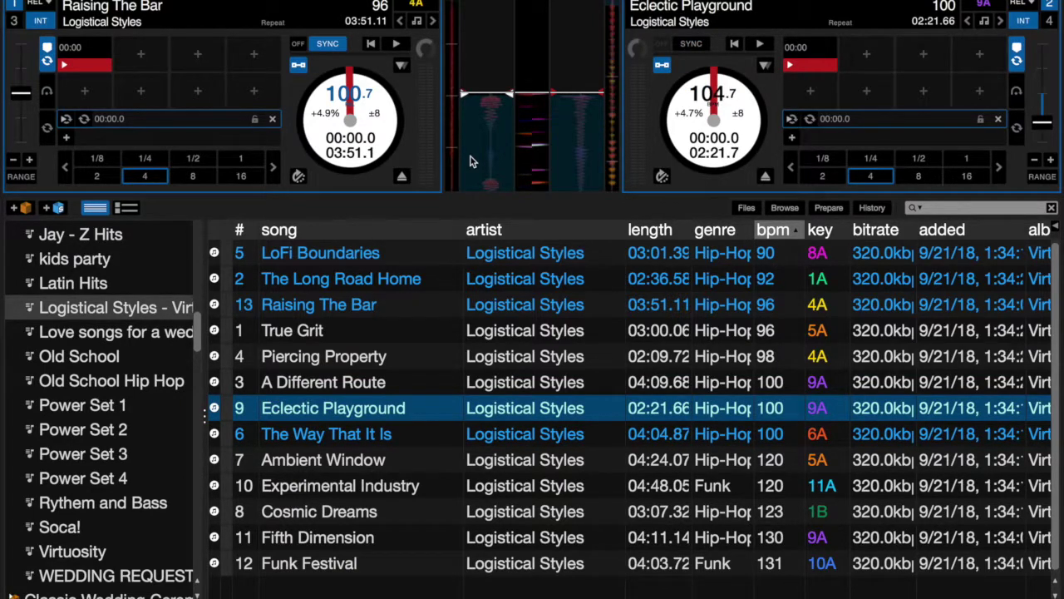
{"action": "key", "text": "space"}
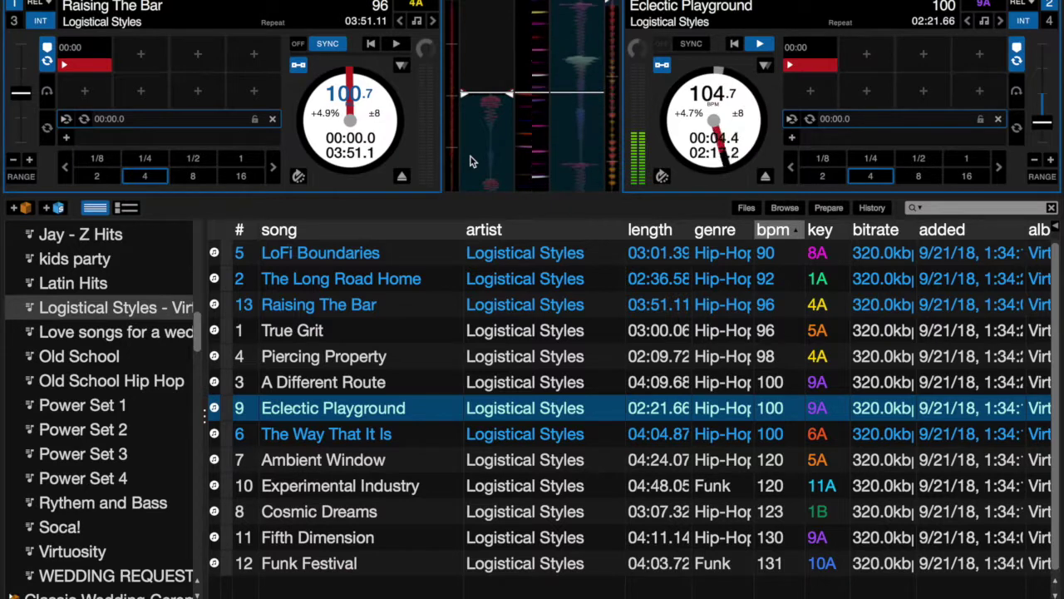
{"action": "key", "text": "space"}
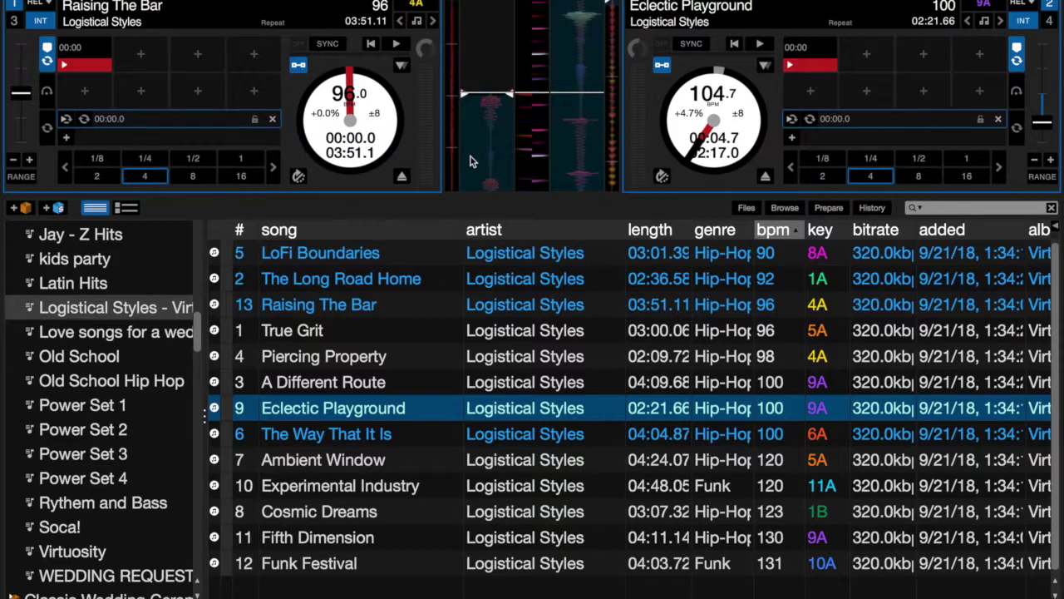
- Mix from Raising The Bar into Eclectic Playground, with the deck 2 track synced to 96 BPM
{"action": "key", "text": "space"}
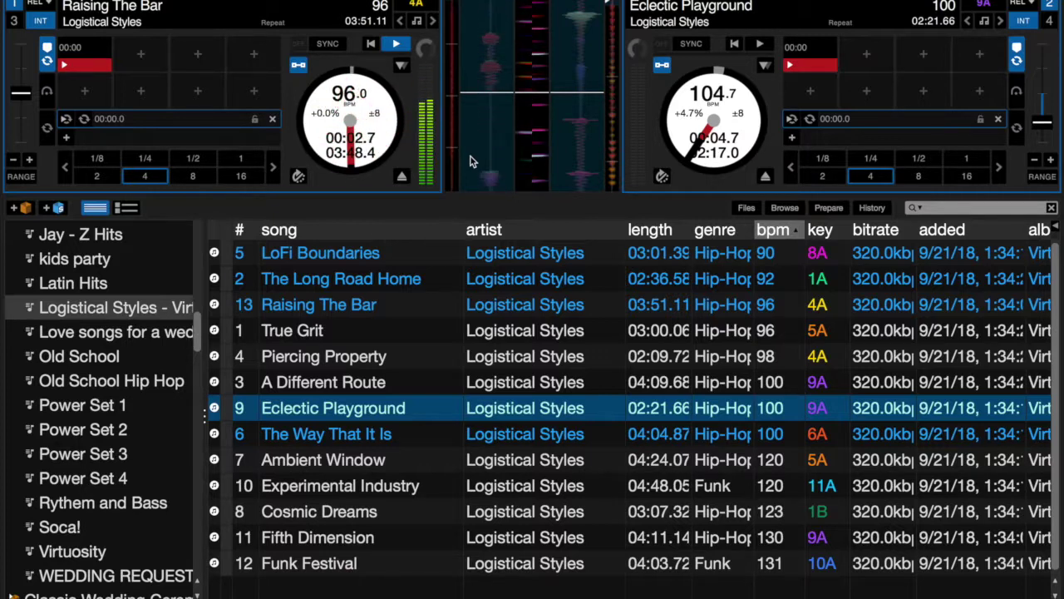
{"action": "key", "text": "s"}
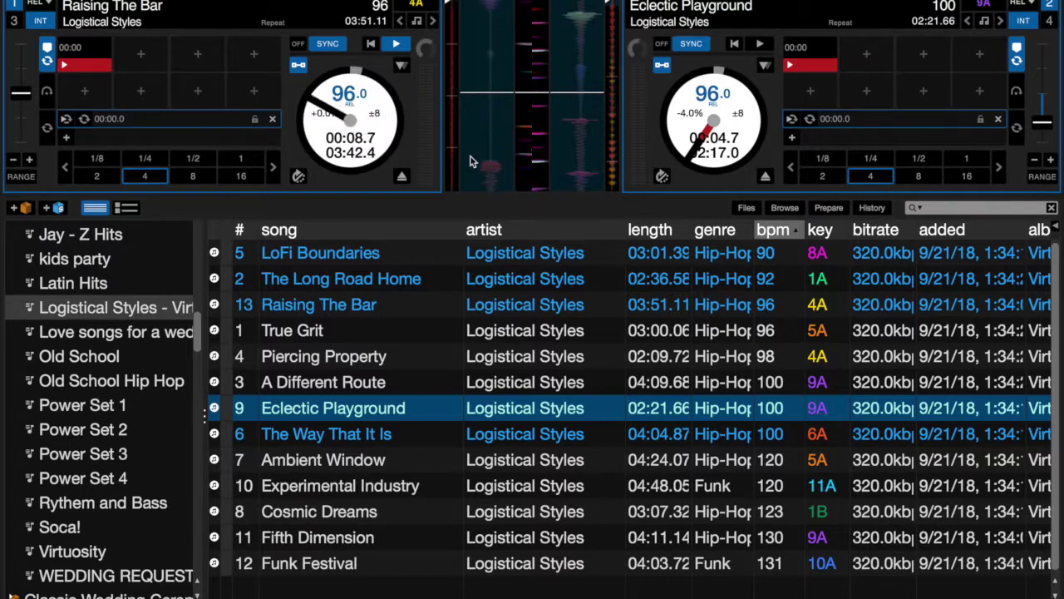
{"action": "key", "text": "space"}
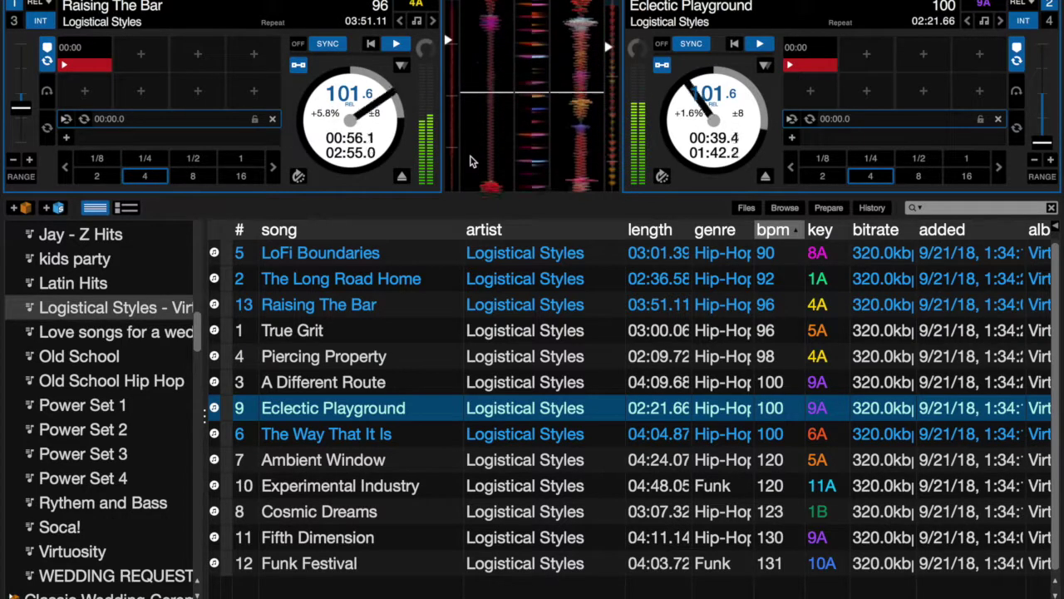
{"action": "key", "text": "space"}
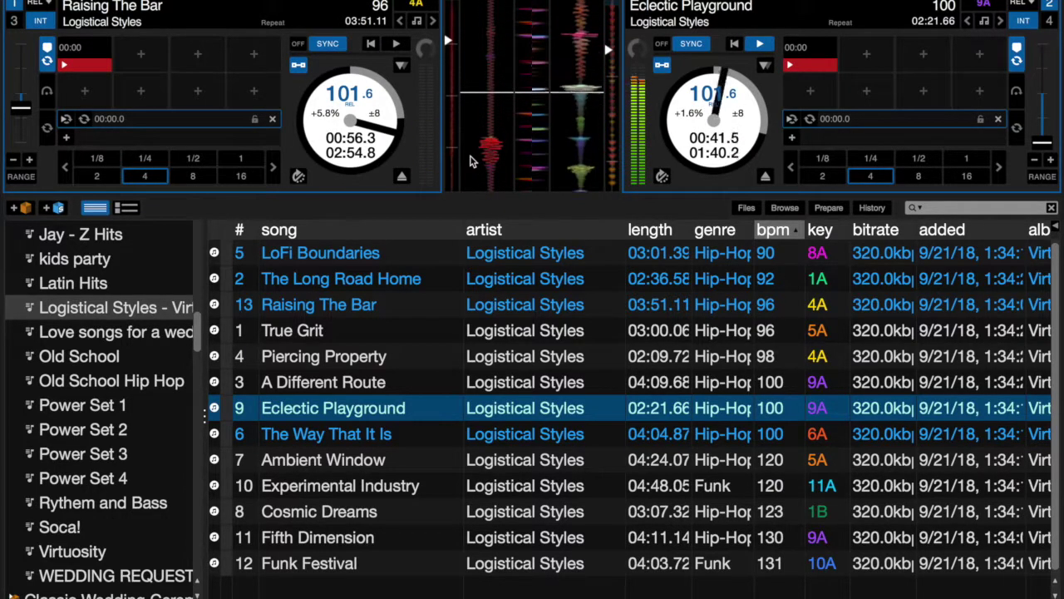
- Load True Grit onto deck 1 and play it synced to the running Eclectic Playground track
{"action": "key", "text": "Up"}
{"action": "key", "text": "Up"}
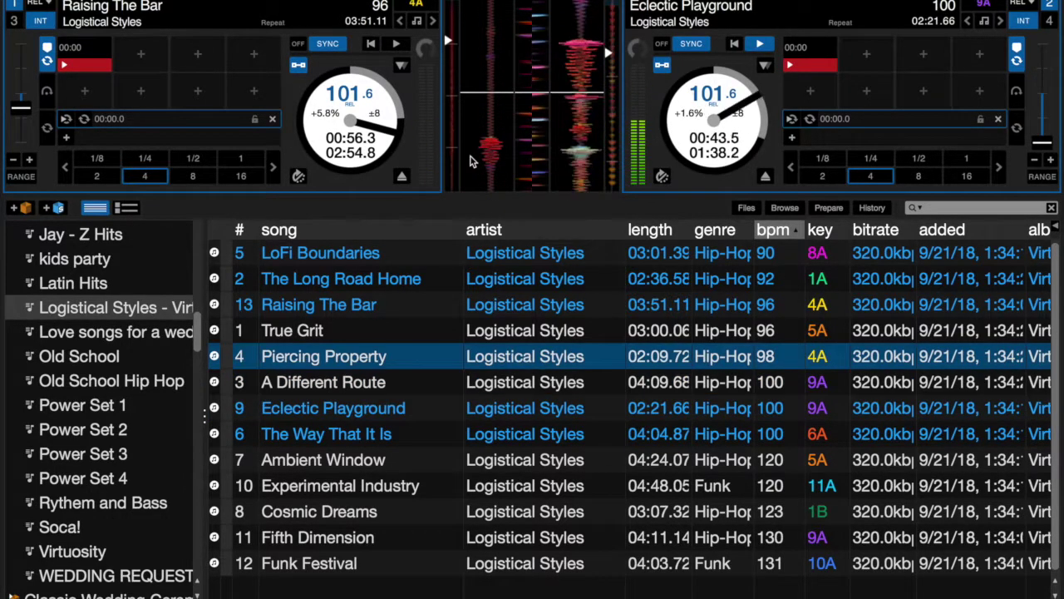
{"action": "key", "text": "Up"}
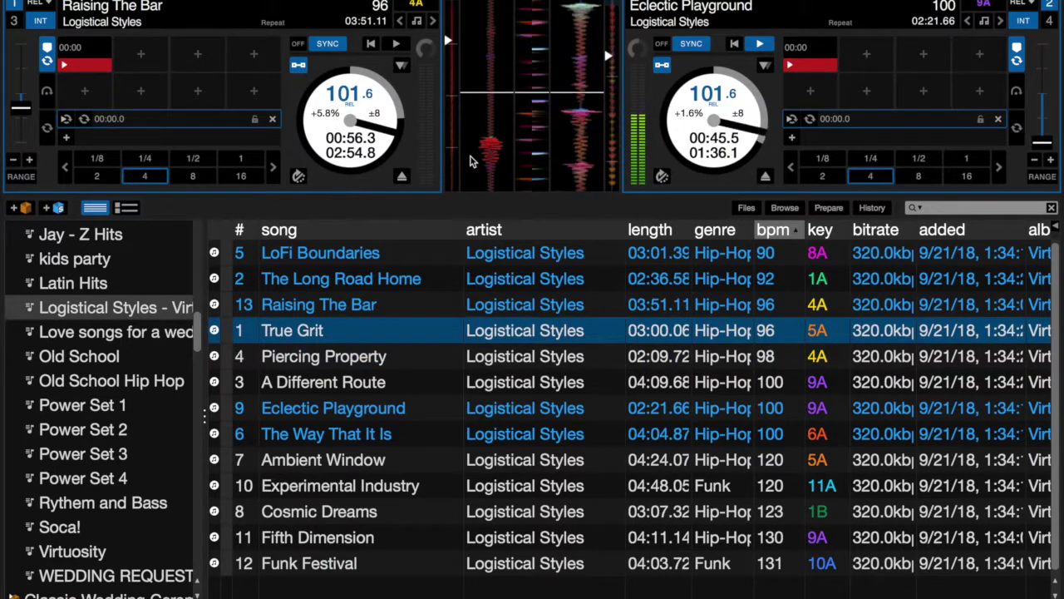
{"action": "key", "text": "shift+Left"}
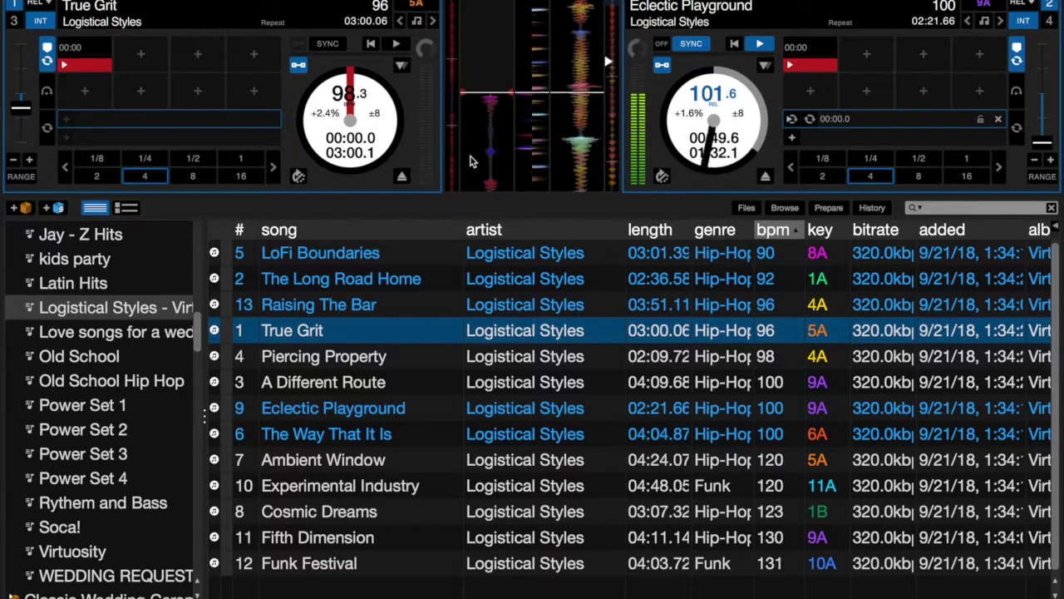
{"action": "key", "text": "s"}
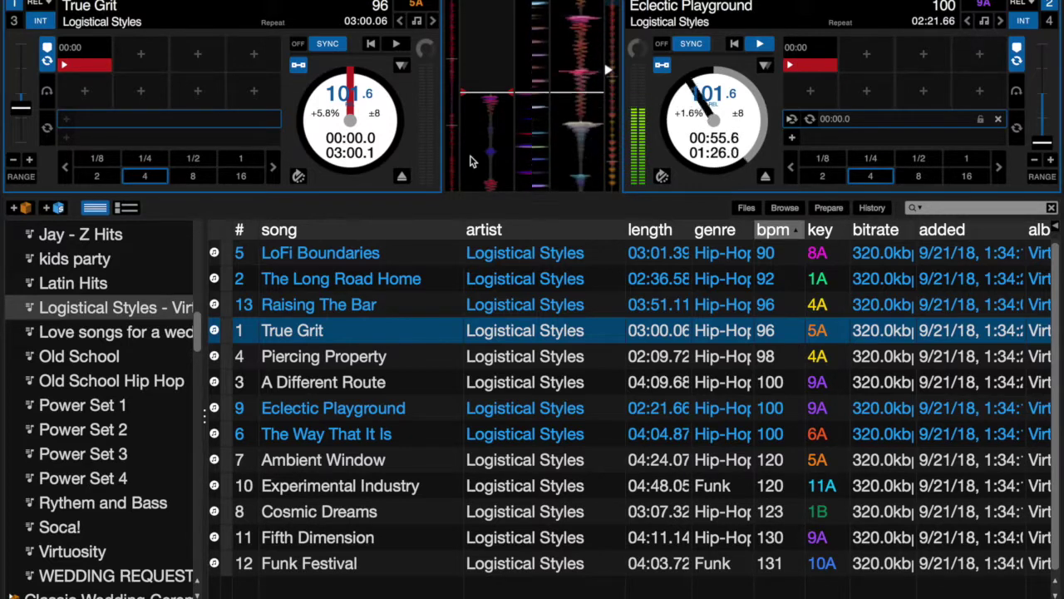
{"action": "key", "text": "space"}
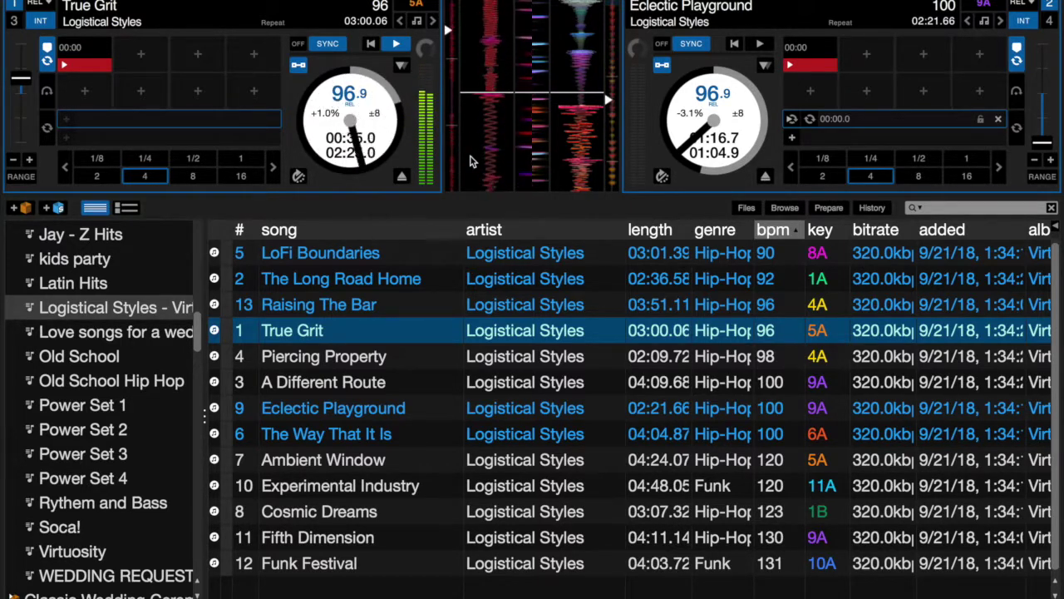
{"action": "key", "text": "space"}
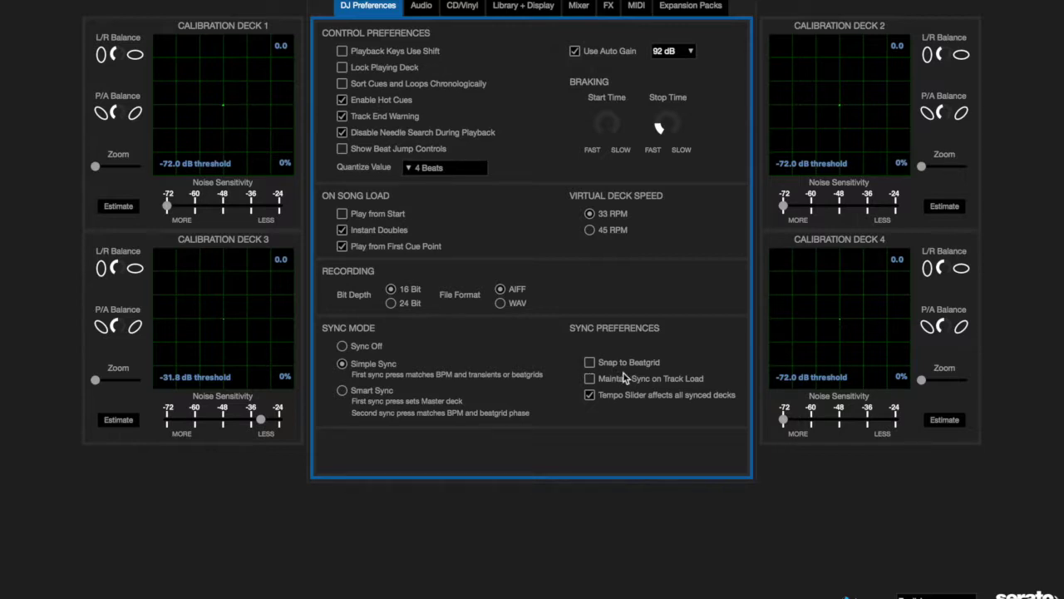
- Try Snap to Beatgrid by shifting the Eclectic Playground waveform with the option enabled, and turn the option off again
{"action": "left_click", "coordinate": [590, 363]}
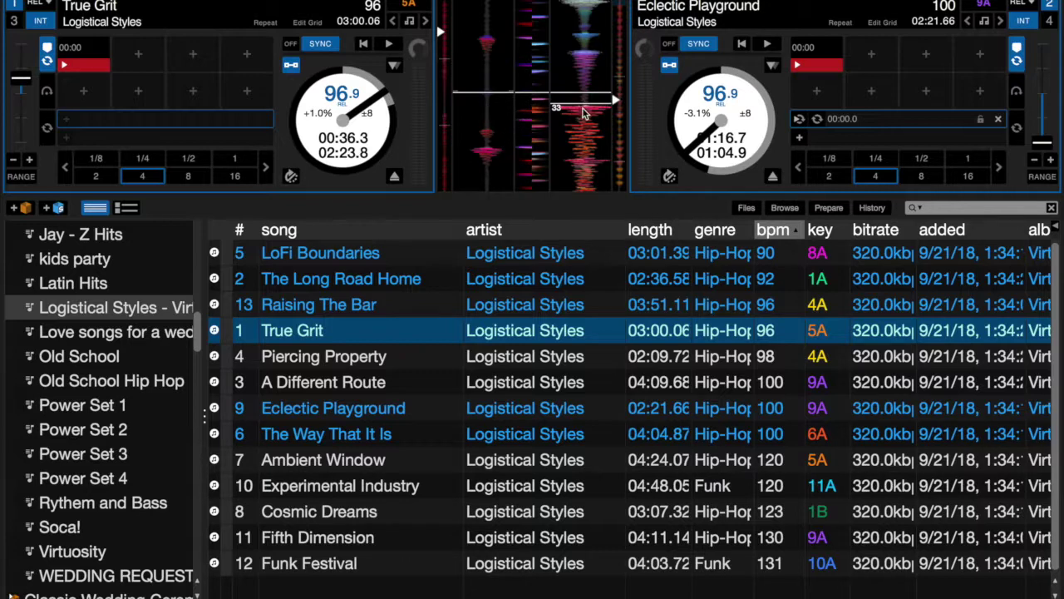
{"action": "left_click", "coordinate": [566, 125]}
{"action": "left_click_drag", "start_coordinate": [565, 125], "coordinate": [580, 148]}
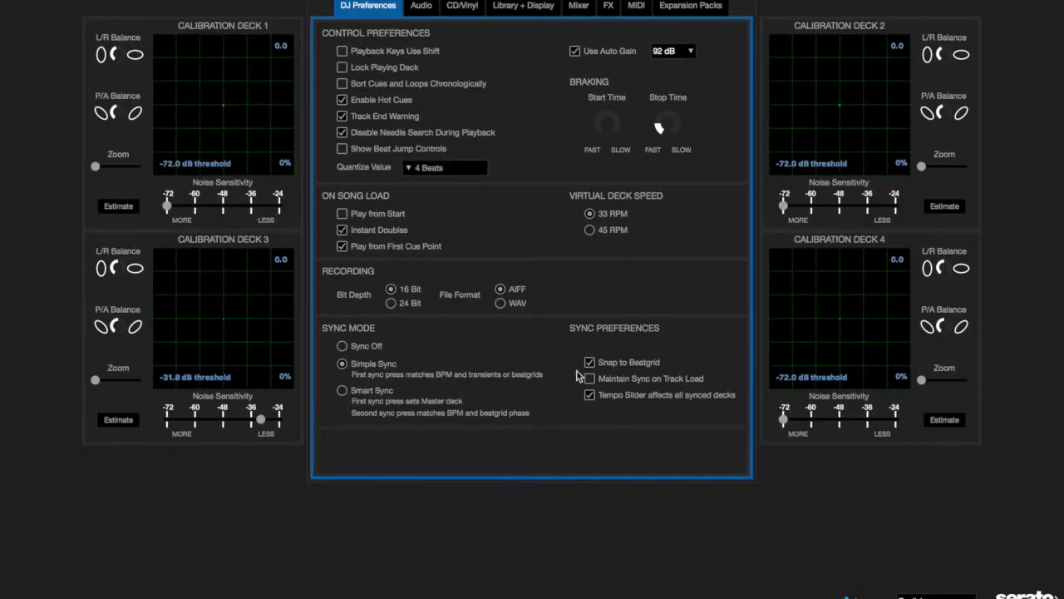
{"action": "left_click", "coordinate": [590, 366]}
- Enable Maintain Sync on Track Load and load Fifth Dimension onto deck 2 while True Grit plays
{"action": "left_click", "coordinate": [590, 379]}
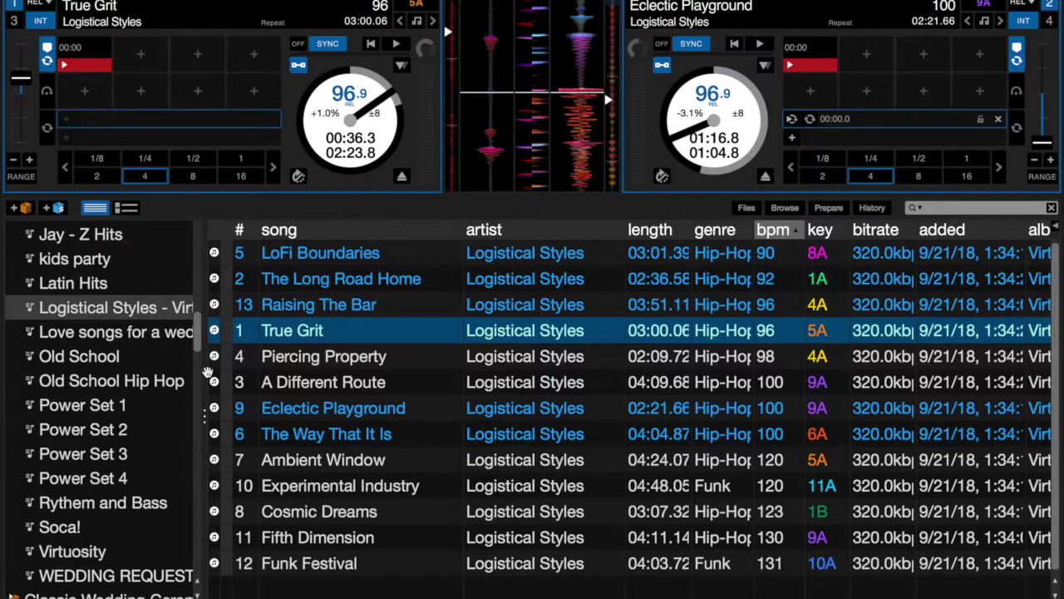
{"action": "key", "text": "space"}
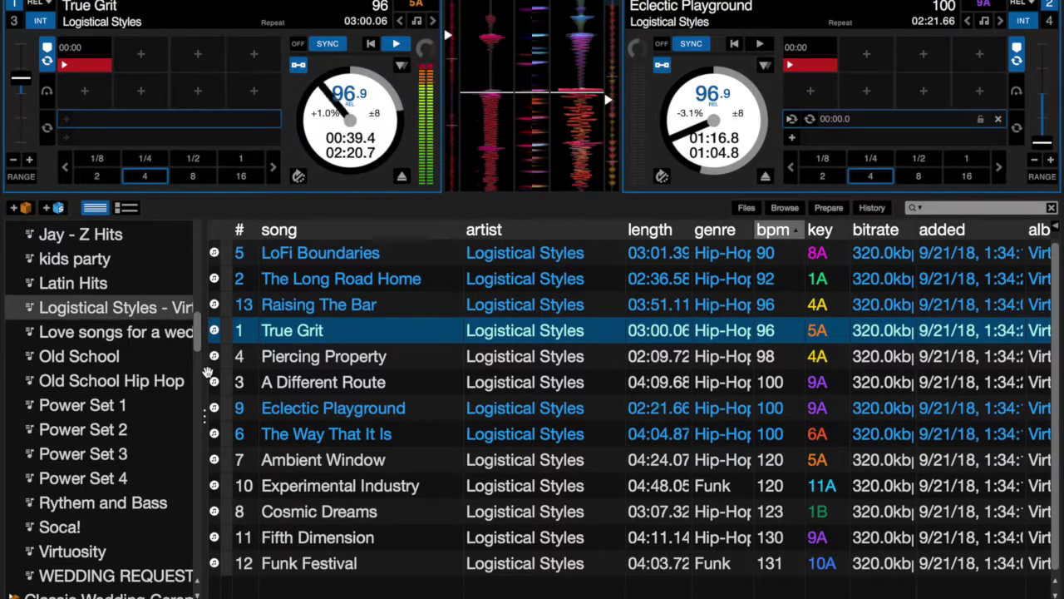
{"action": "key", "text": "Down"}
{"action": "key", "text": "Down"}
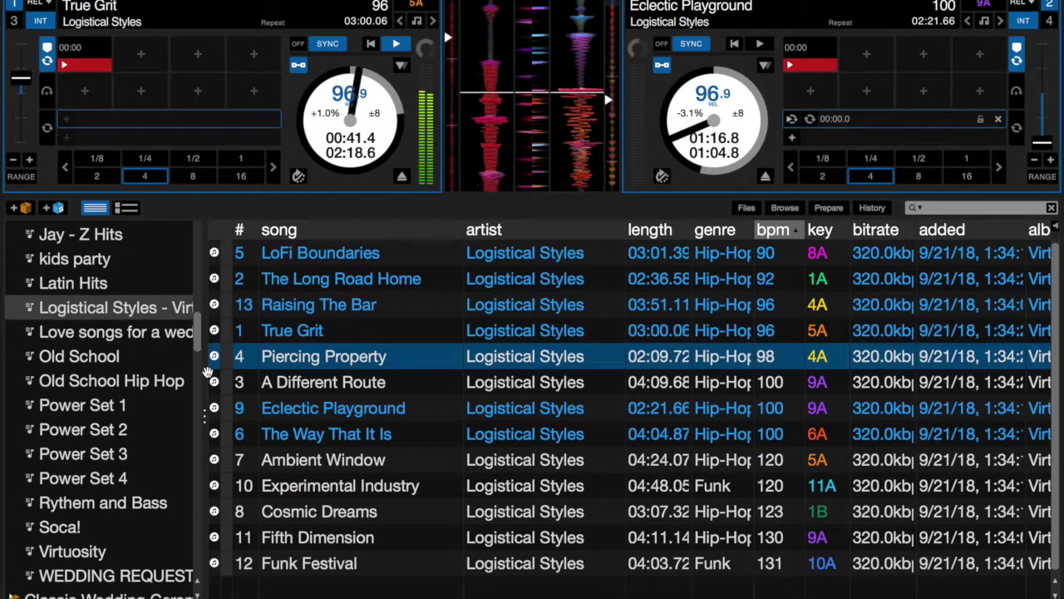
{"action": "key", "text": "Down"}
{"action": "key", "text": "Down"}
{"action": "key", "text": "Down"}
{"action": "key", "text": "Down"}
{"action": "key", "text": "Down"}
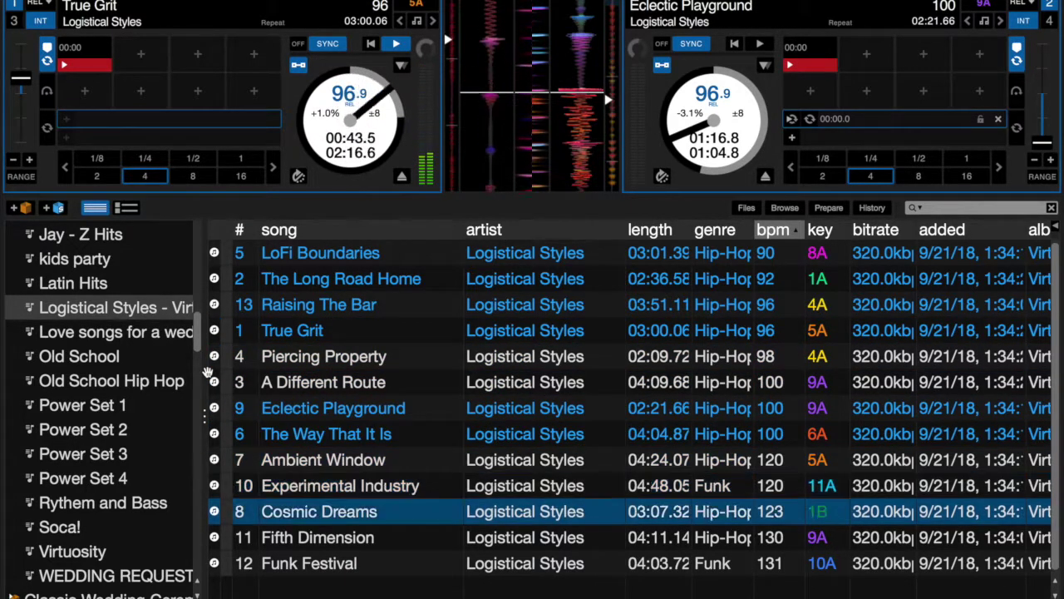
{"action": "key", "text": "Down"}
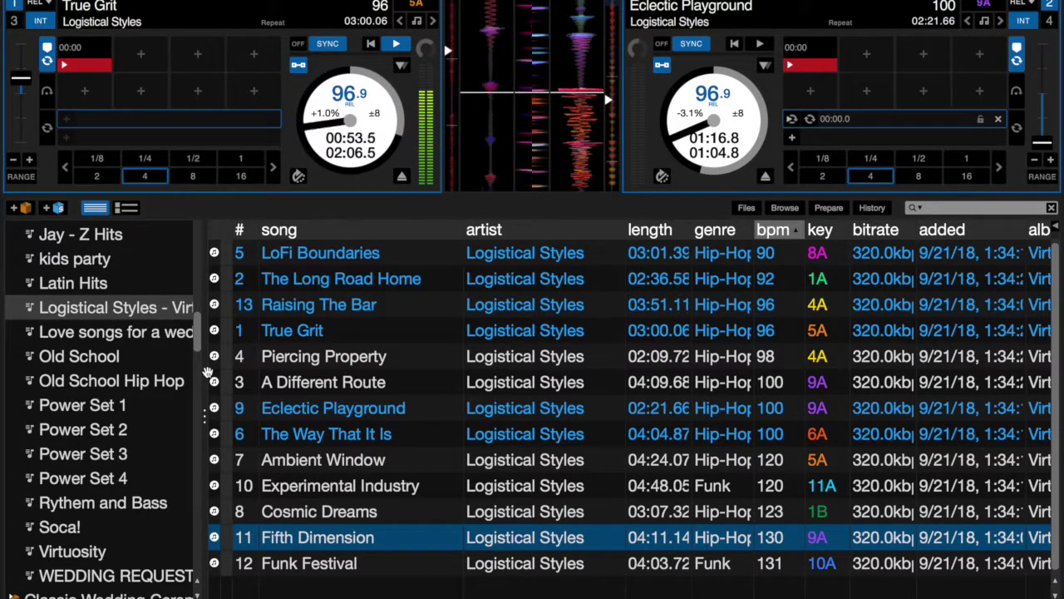
{"action": "key", "text": "ctrl+Right"}
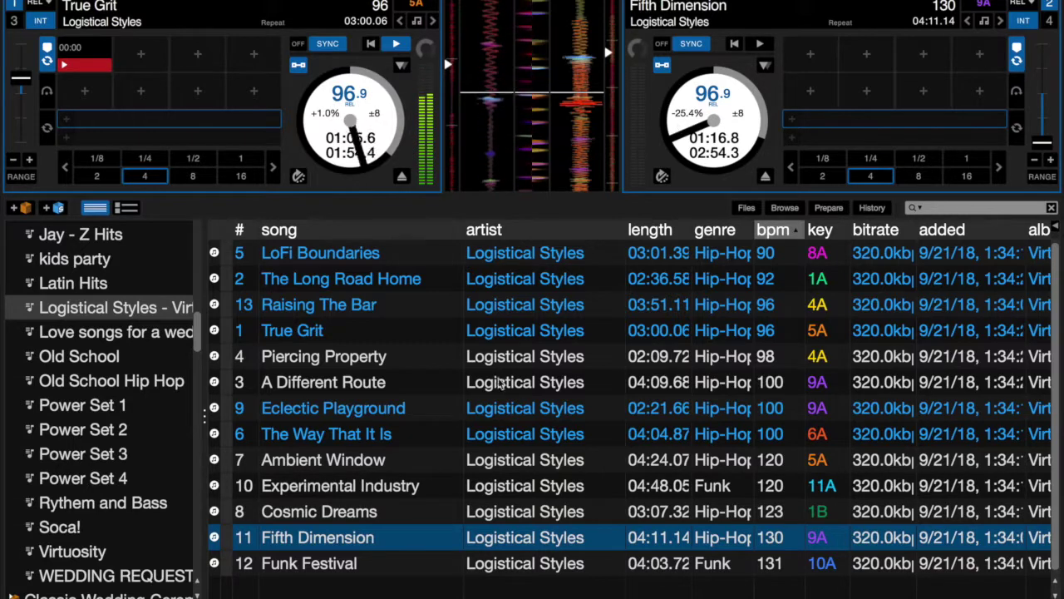
- Turn off Maintain Sync on Track Load in the DJ preferences
{"action": "left_click", "coordinate": [413, 482]}
{"action": "double_click", "coordinate": [411, 475]}
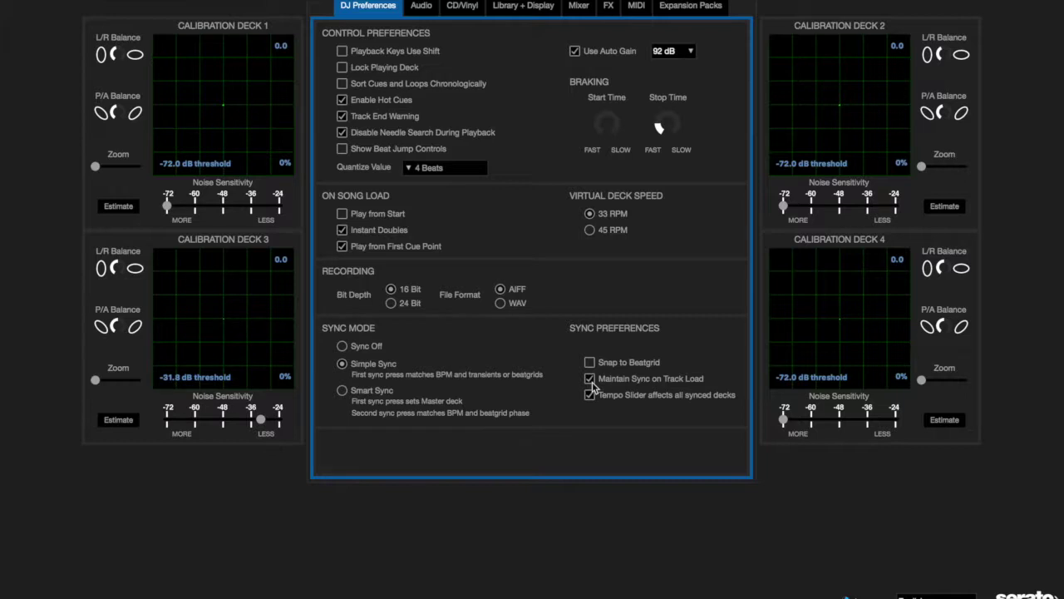
{"action": "left_click", "coordinate": [591, 379]}
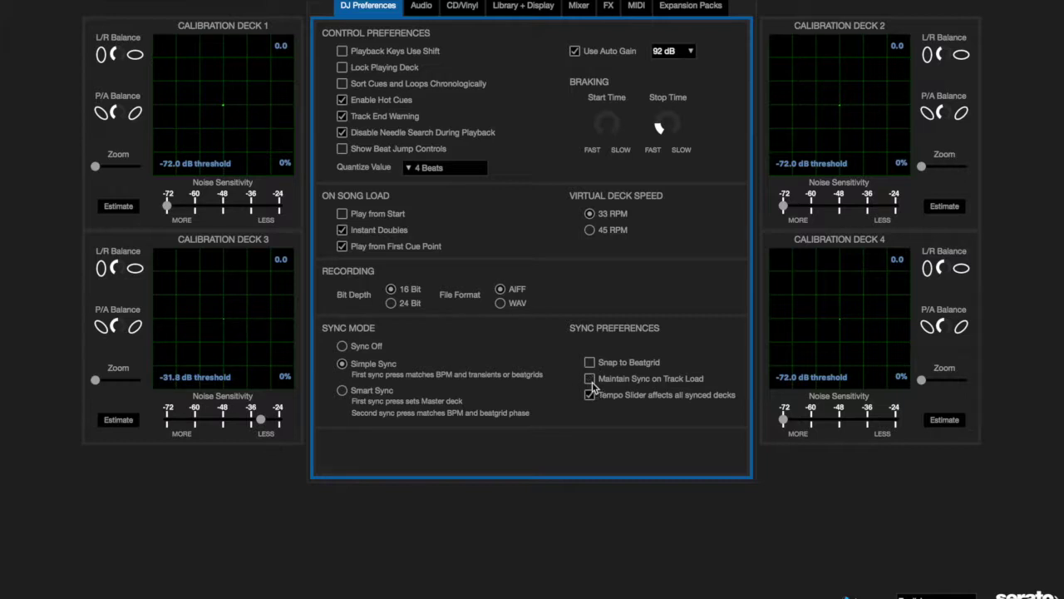